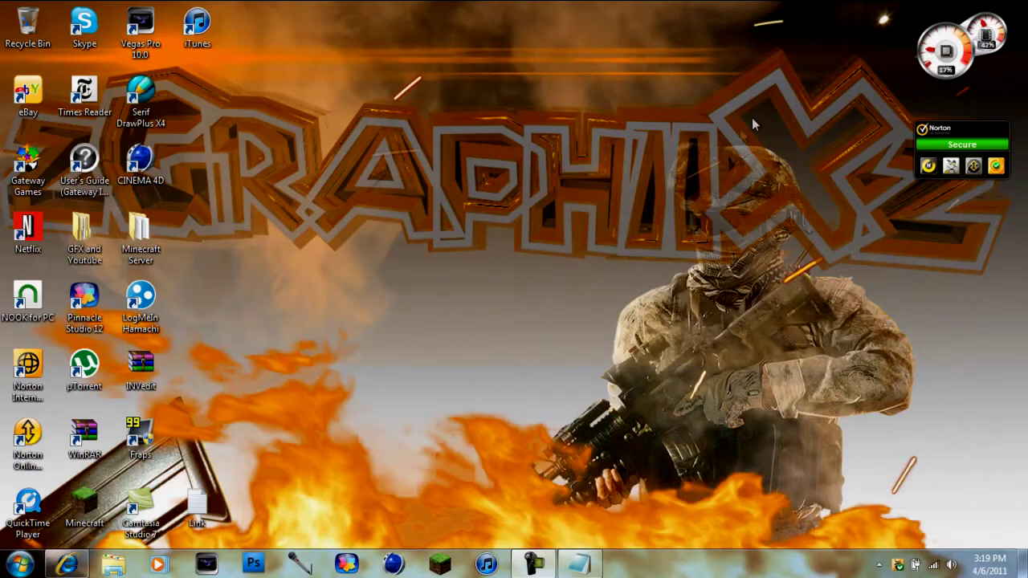
Launch INVedit.exe from the INVedit.zip archive and load the 'dont die' world's inventory
{"action": "double_click", "coordinate": [147, 370]}
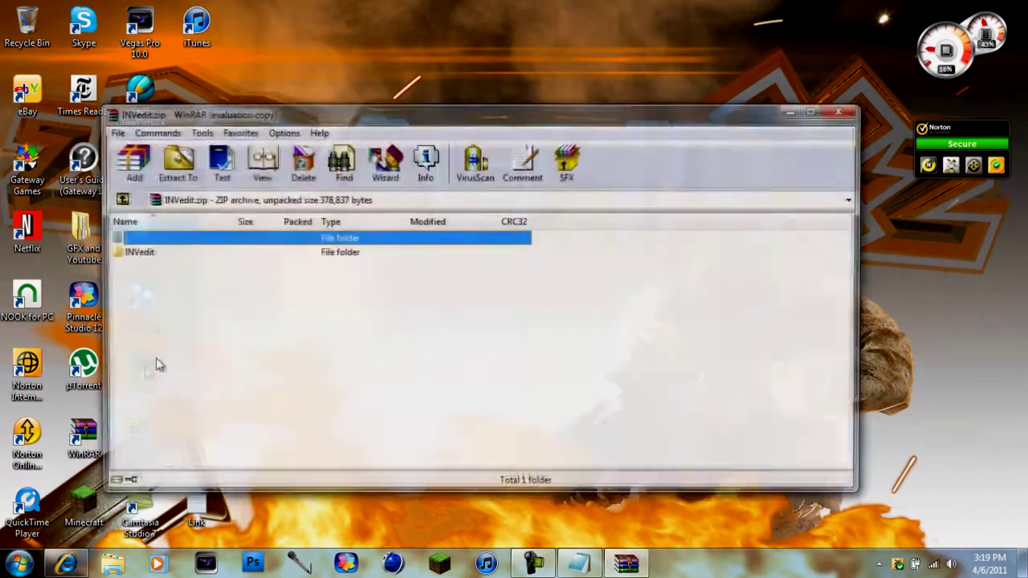
{"action": "double_click", "coordinate": [156, 254]}
{"action": "double_click", "coordinate": [162, 254]}
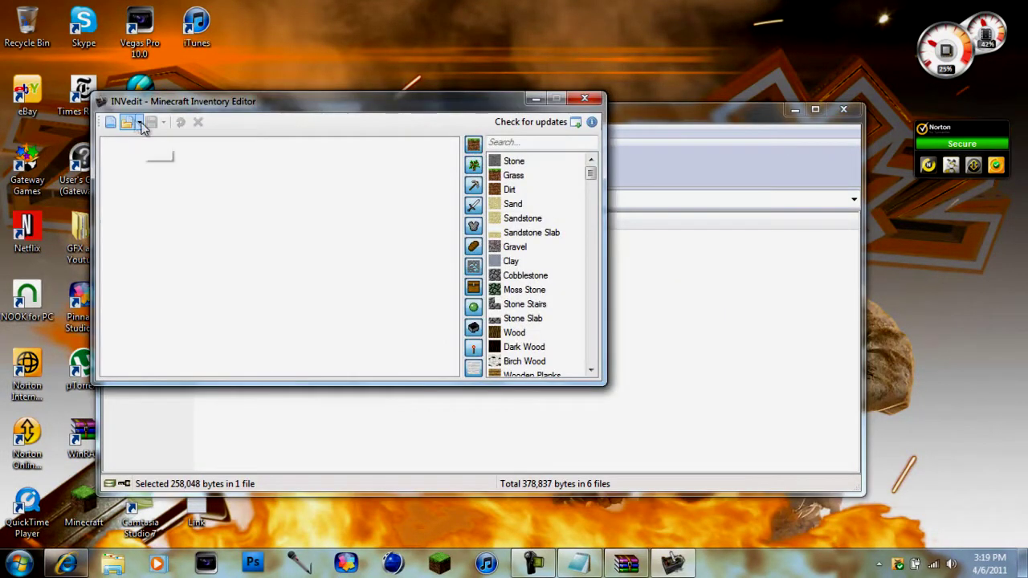
{"action": "left_click", "coordinate": [172, 138]}
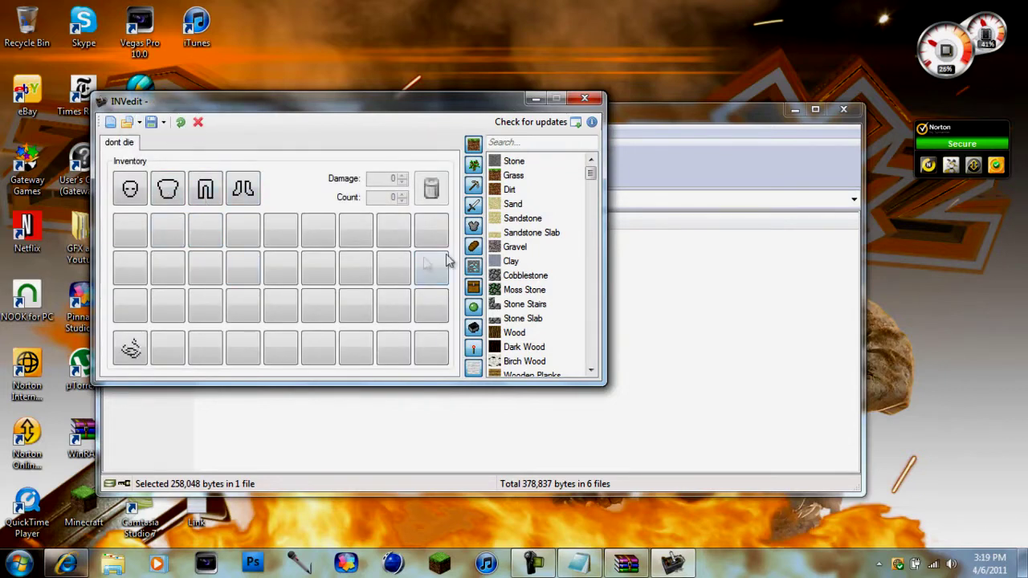
Equip a Diamond Helmet in the helmet slot, save to 'dont die', and close INVedit and WinRAR
{"action": "left_click_drag", "start_coordinate": [587, 167], "coordinate": [598, 253]}
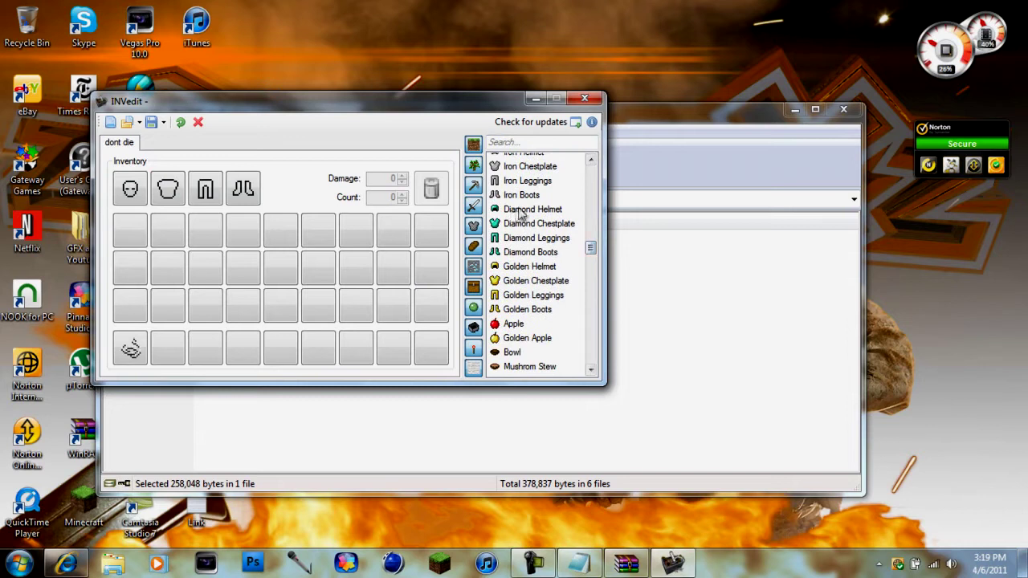
{"action": "left_click_drag", "start_coordinate": [522, 211], "coordinate": [130, 189]}
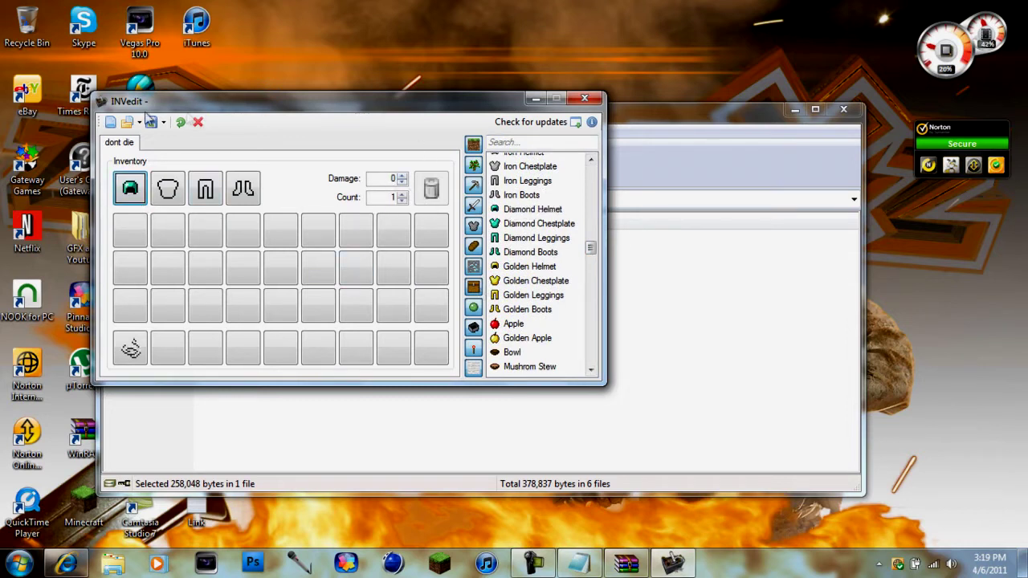
{"action": "left_click", "coordinate": [165, 123]}
{"action": "left_click", "coordinate": [193, 137]}
{"action": "left_click", "coordinate": [586, 99]}
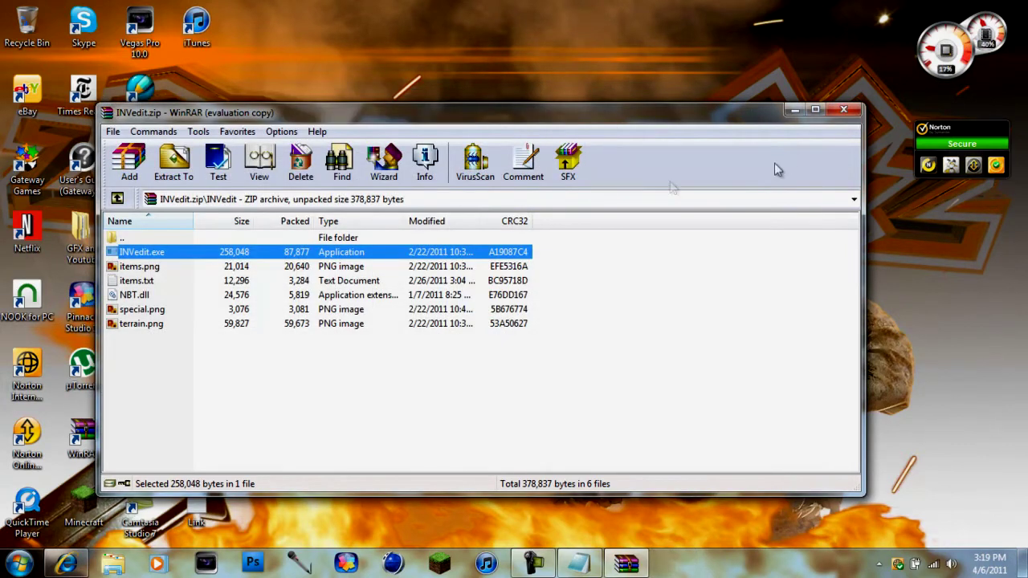
{"action": "left_click", "coordinate": [842, 110]}
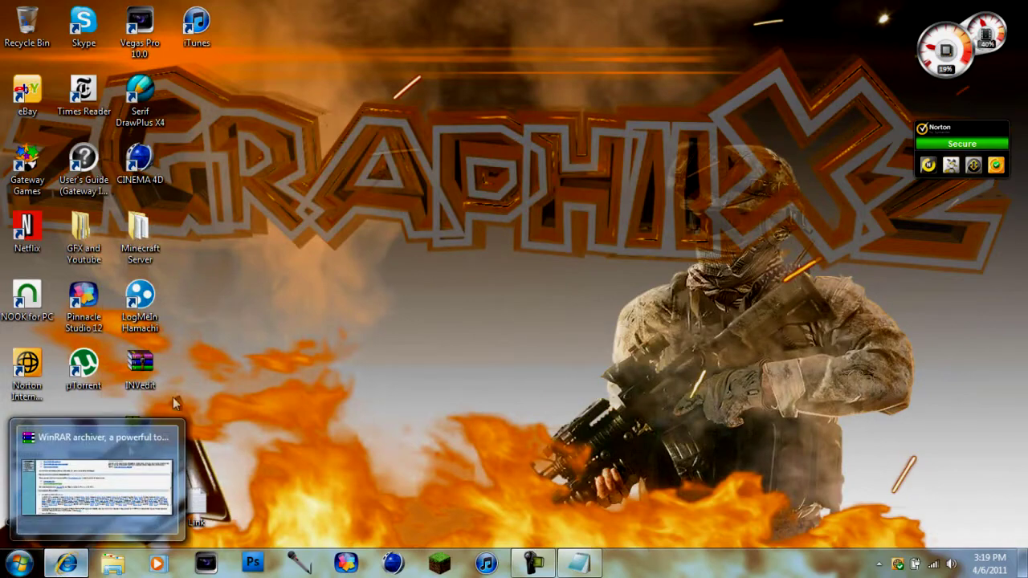
{"action": "left_click", "coordinate": [68, 566]}
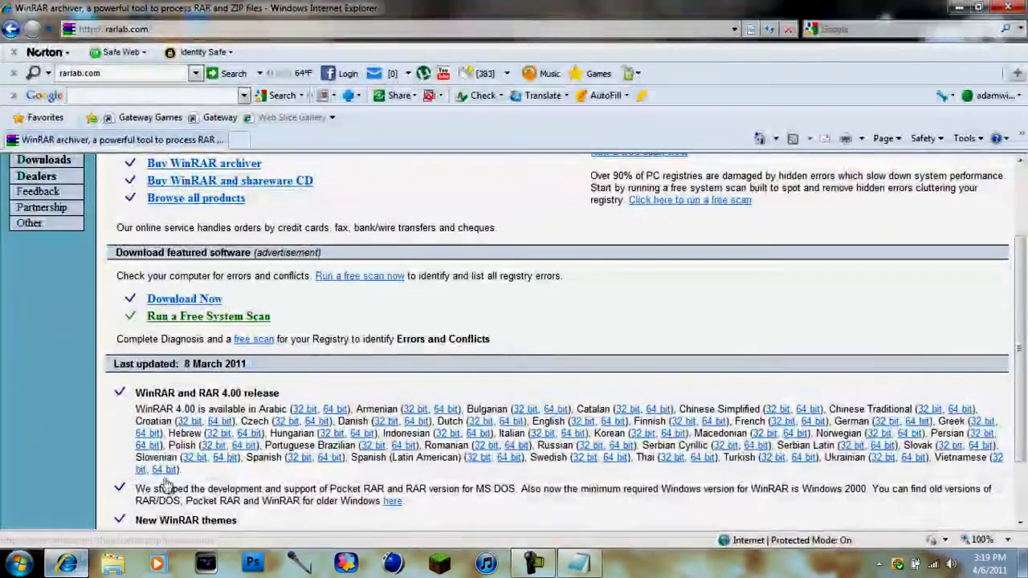
{"action": "scroll", "coordinate": [166, 487], "scroll_direction": "down", "scroll_amount": 3}
{"action": "scroll", "coordinate": [166, 401], "scroll_direction": "up", "scroll_amount": 5}
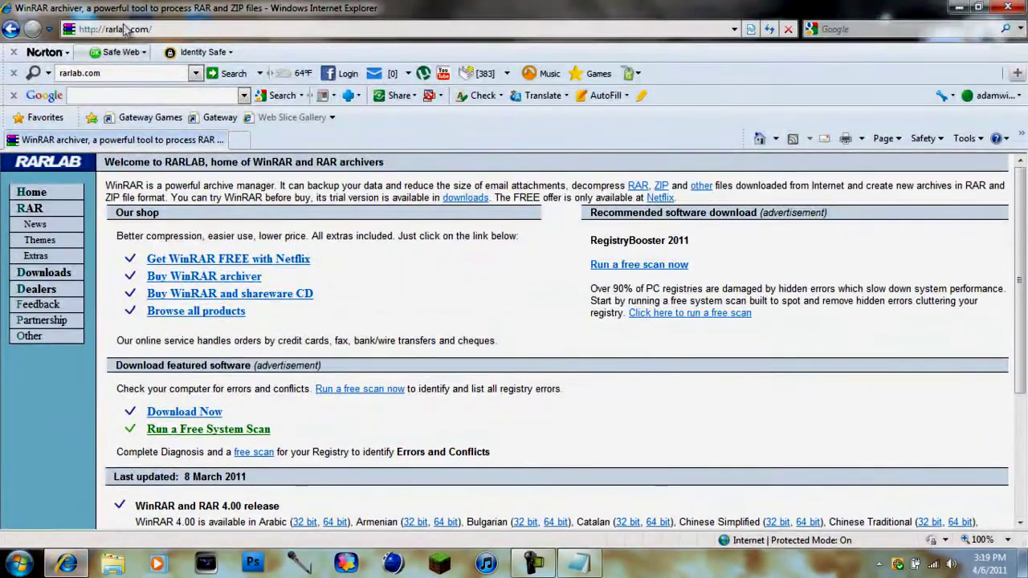
{"action": "scroll", "coordinate": [171, 161], "scroll_direction": "down", "scroll_amount": 3}
{"action": "scroll", "coordinate": [171, 160], "scroll_direction": "down", "scroll_amount": 2}
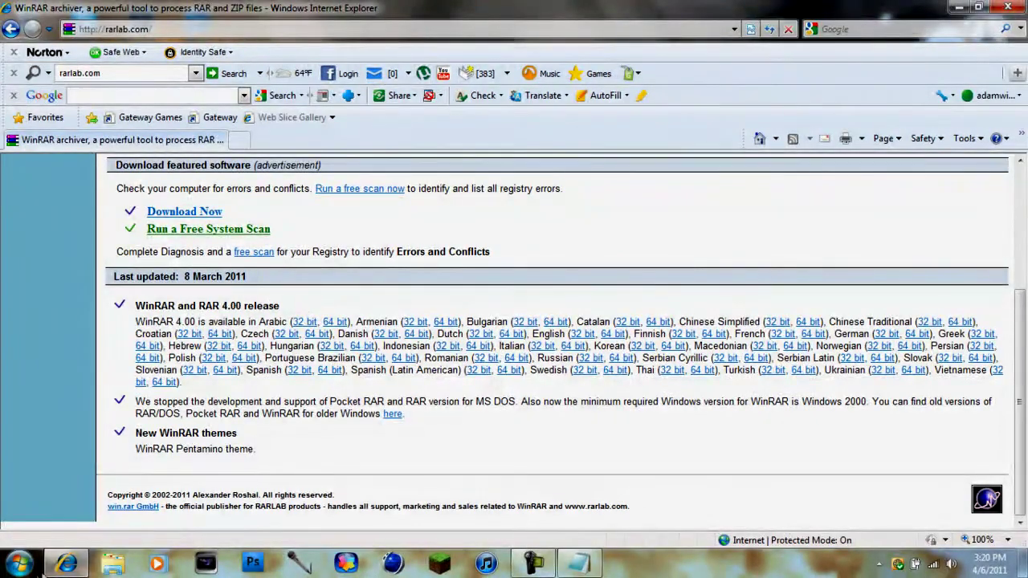
{"action": "left_click", "coordinate": [64, 565]}
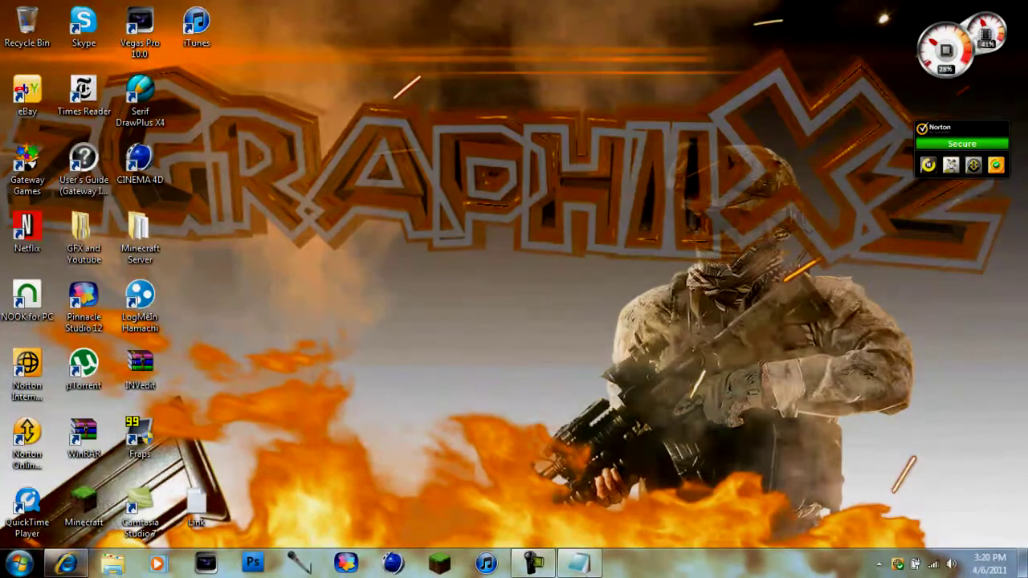
Copy the hupitgaming forum address from the Link notes and return to the rarlab.com browser
{"action": "left_click", "coordinate": [73, 565]}
{"action": "left_click", "coordinate": [577, 565]}
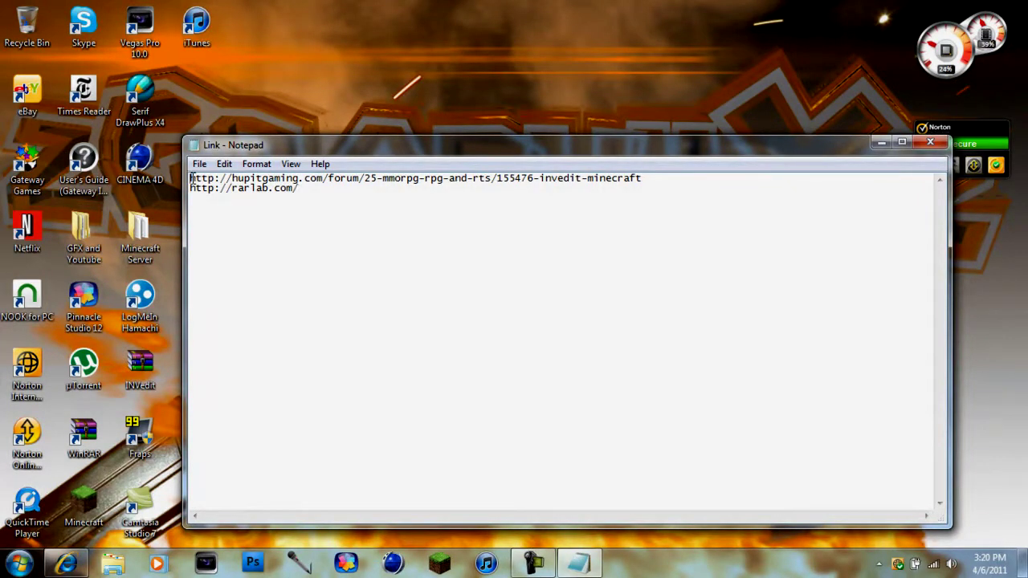
{"action": "left_click_drag", "start_coordinate": [191, 178], "coordinate": [589, 183]}
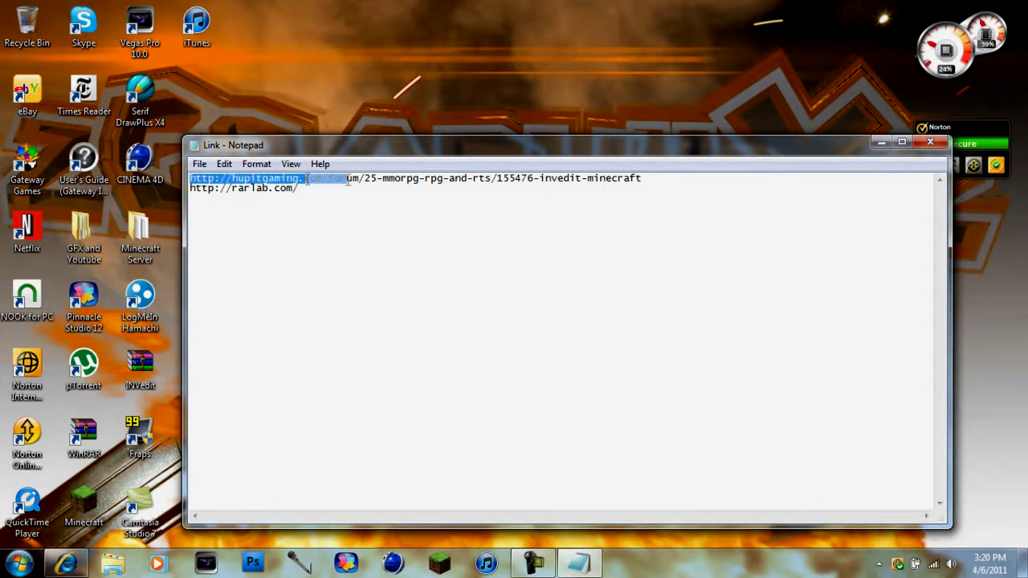
{"action": "left_click", "coordinate": [660, 187]}
{"action": "left_click", "coordinate": [881, 143]}
{"action": "left_click", "coordinate": [66, 565]}
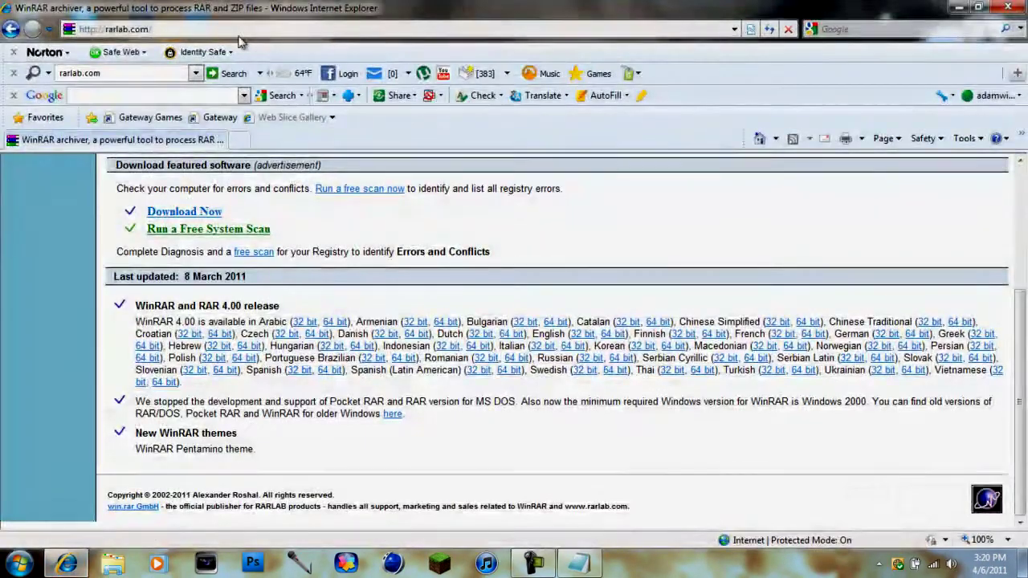
Paste the copied hupitgaming forum URL over rarlab.com in the address bar and load it
{"action": "left_click", "coordinate": [233, 29]}
{"action": "right_click", "coordinate": [233, 29]}
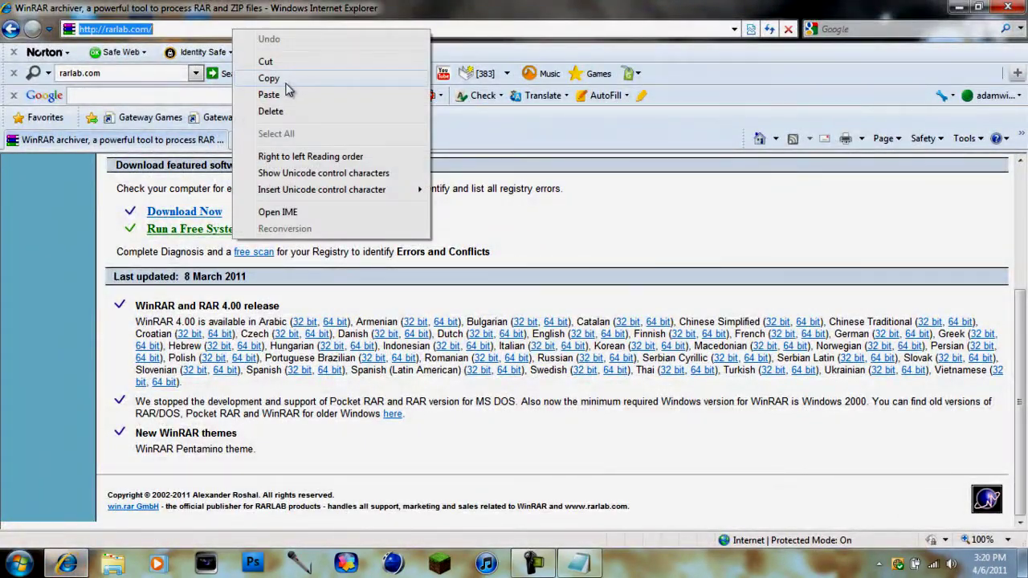
{"action": "left_click", "coordinate": [294, 95]}
{"action": "key", "text": "Return"}
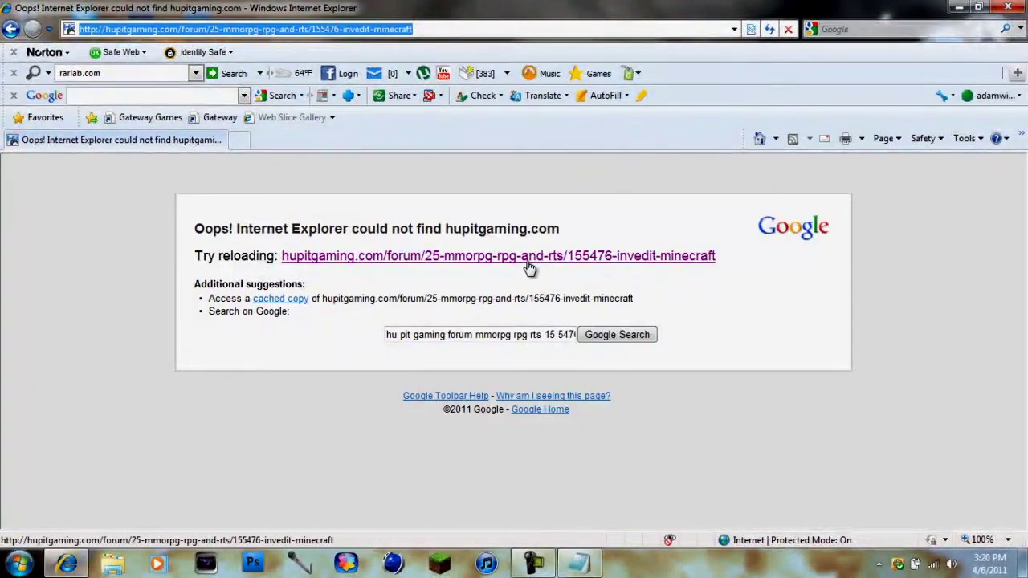
Reload the hupitgaming INVedit thread and scroll to its first post
{"action": "left_click", "coordinate": [528, 265]}
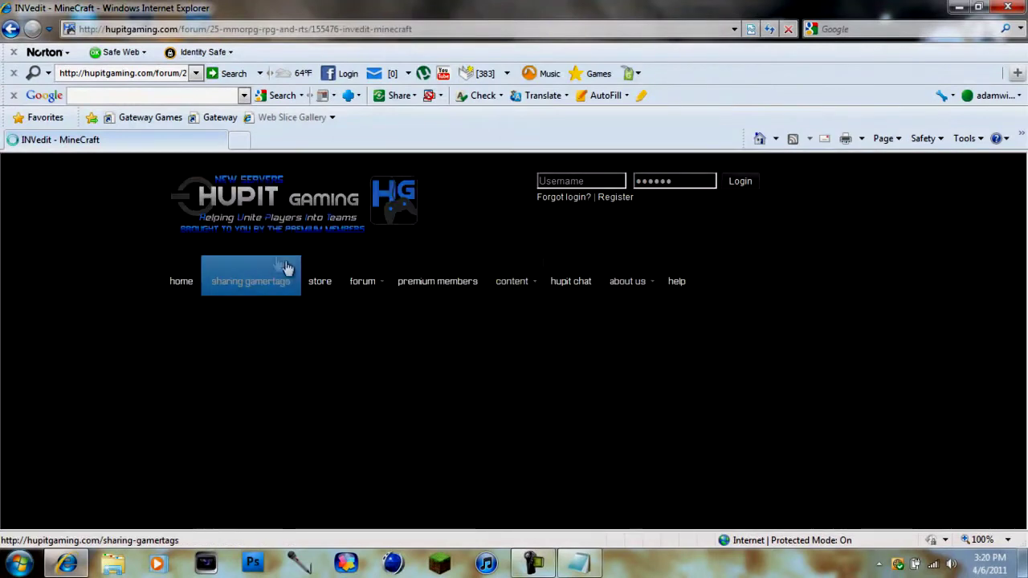
{"action": "scroll", "coordinate": [199, 319], "scroll_direction": "down", "scroll_amount": 5}
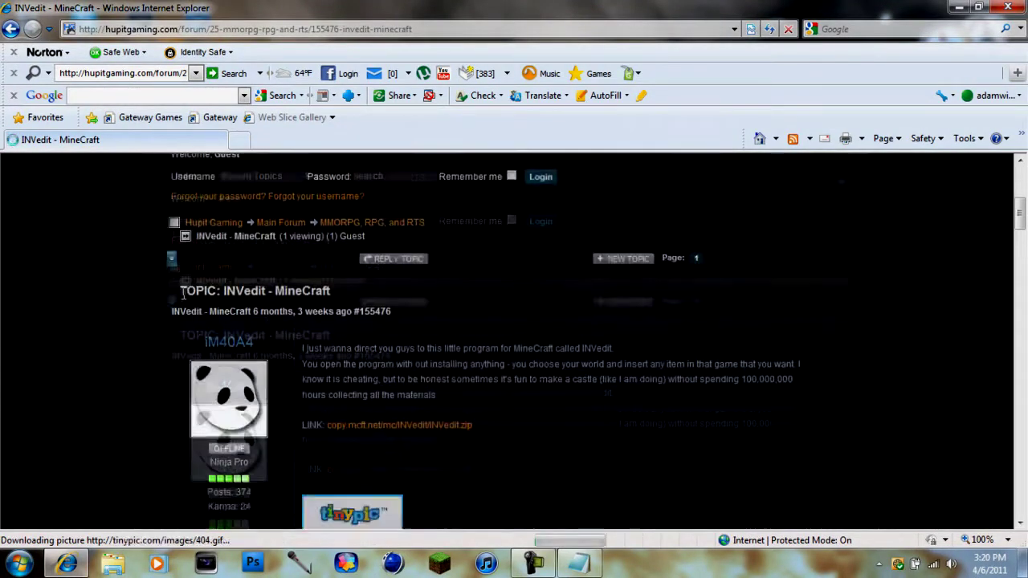
{"action": "scroll", "coordinate": [444, 307], "scroll_direction": "down", "scroll_amount": 5}
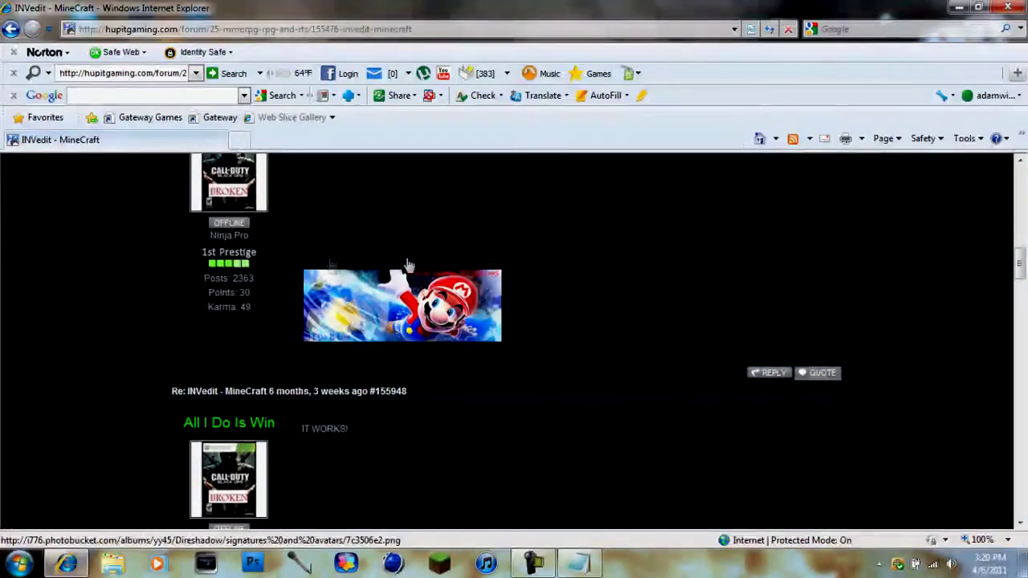
{"action": "scroll", "coordinate": [285, 265], "scroll_direction": "up", "scroll_amount": 5}
{"action": "scroll", "coordinate": [408, 359], "scroll_direction": "up", "scroll_amount": 2}
{"action": "scroll", "coordinate": [327, 326], "scroll_direction": "up", "scroll_amount": 8}
{"action": "scroll", "coordinate": [241, 196], "scroll_direction": "down", "scroll_amount": 5}
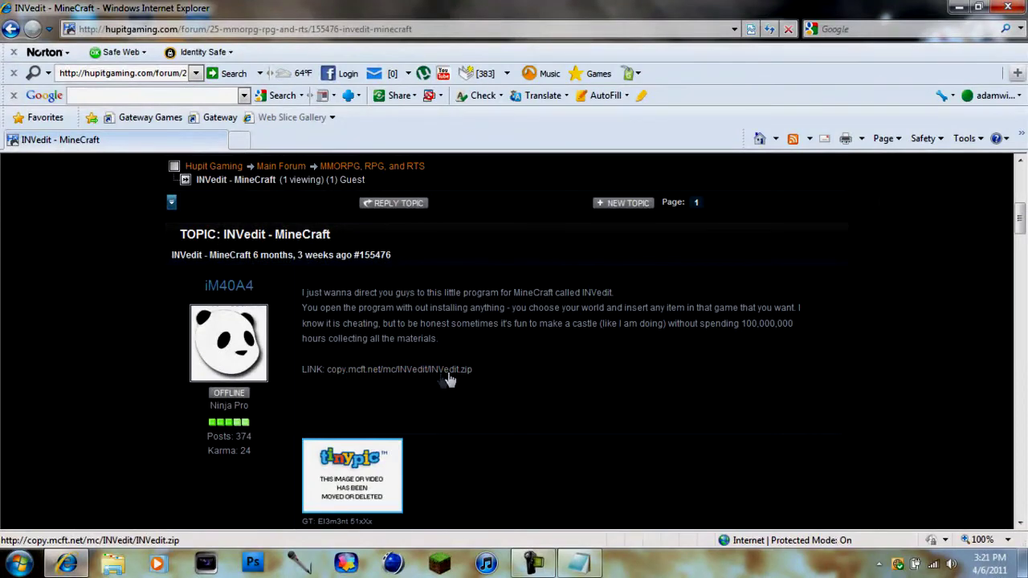
Download and open INVedit.zip from the first post's link
{"action": "left_click", "coordinate": [387, 371]}
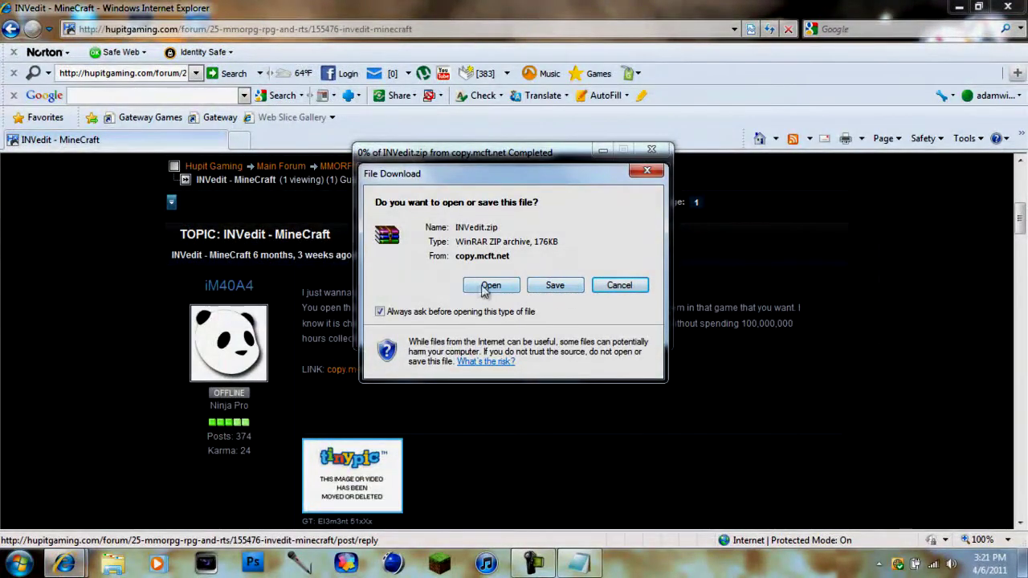
{"action": "left_click", "coordinate": [619, 287]}
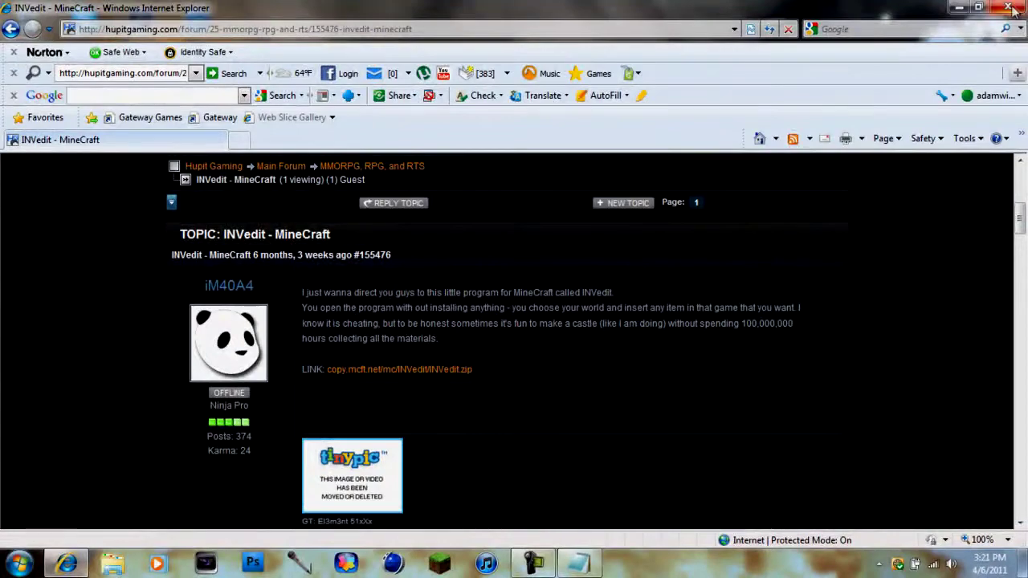
{"action": "left_click", "coordinate": [958, 8]}
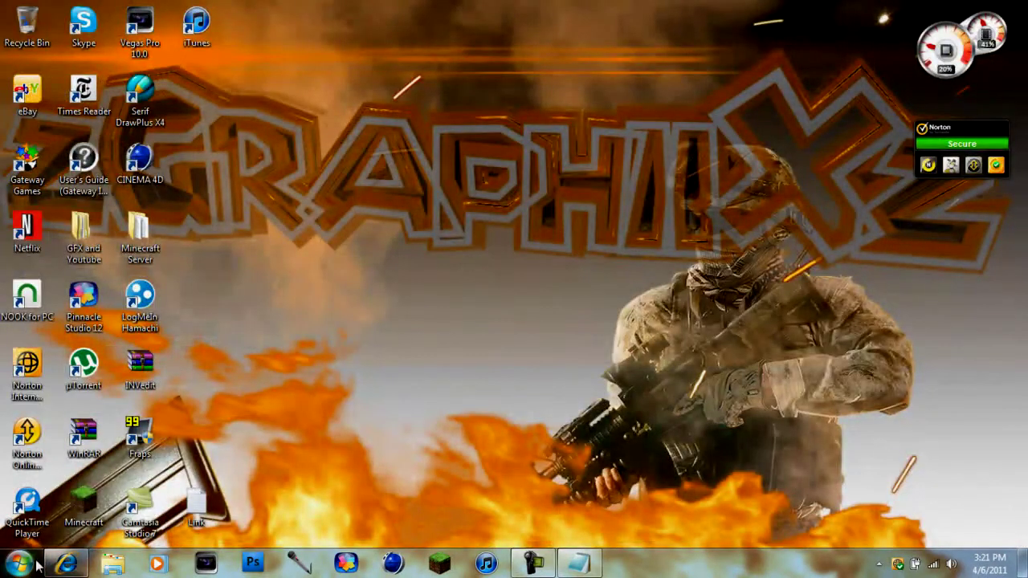
{"action": "left_click", "coordinate": [71, 566]}
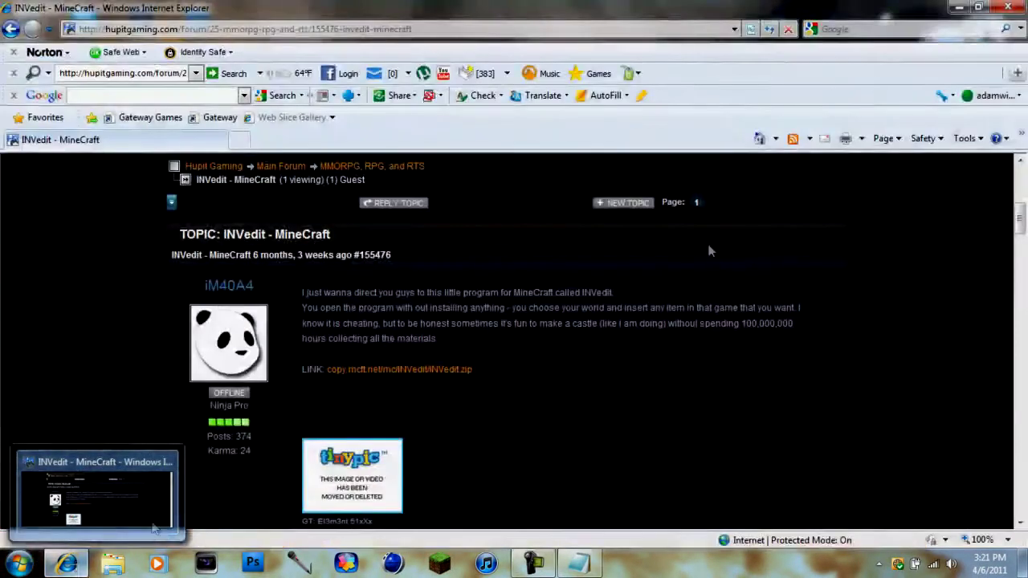
Close the forum page and open the INVedit folder inside the downloaded INVedit.zip
{"action": "left_click", "coordinate": [1011, 10]}
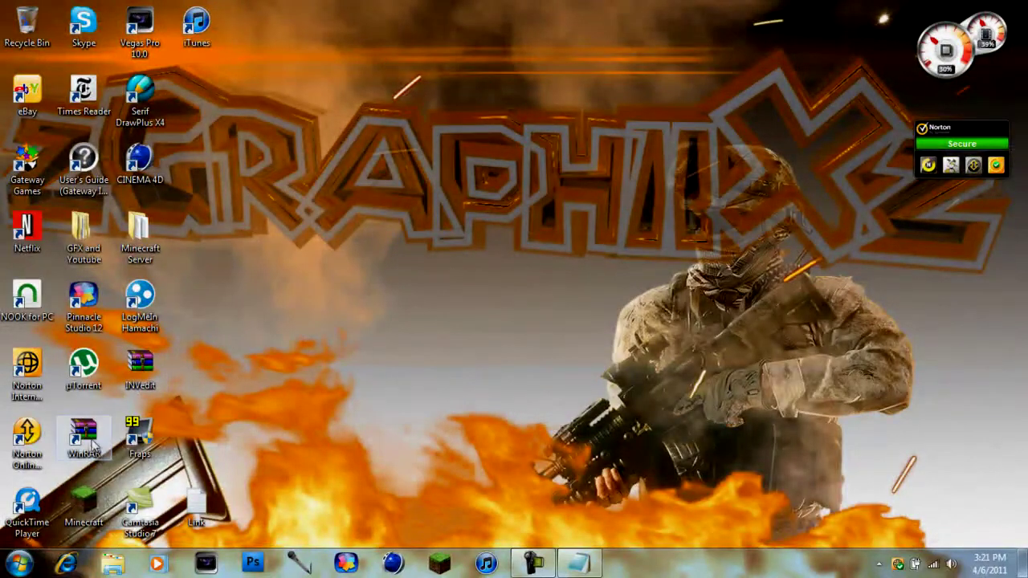
{"action": "double_click", "coordinate": [143, 366]}
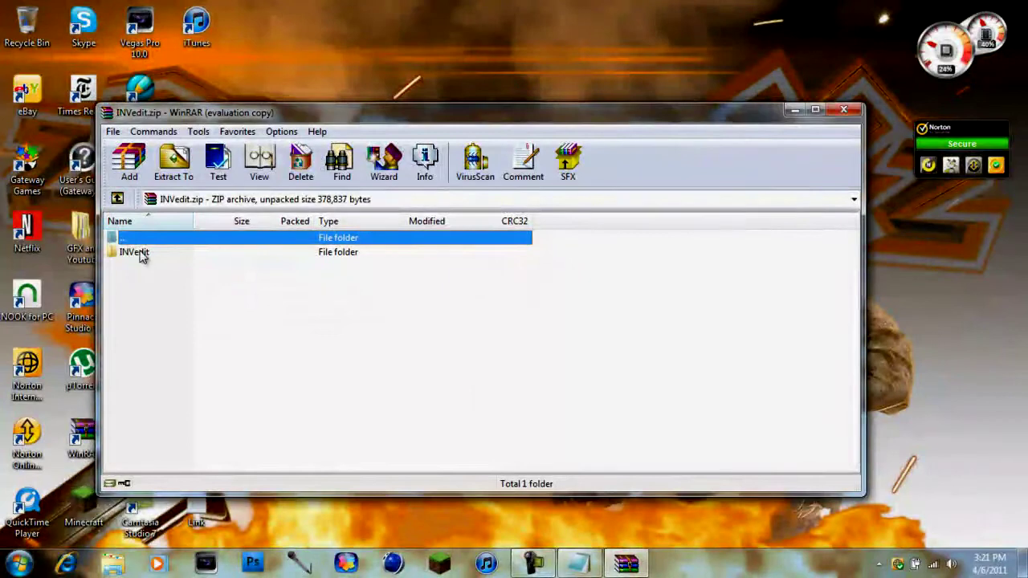
{"action": "double_click", "coordinate": [133, 252]}
Look over the archive's files and select INVedit.exe
{"action": "left_click", "coordinate": [161, 253]}
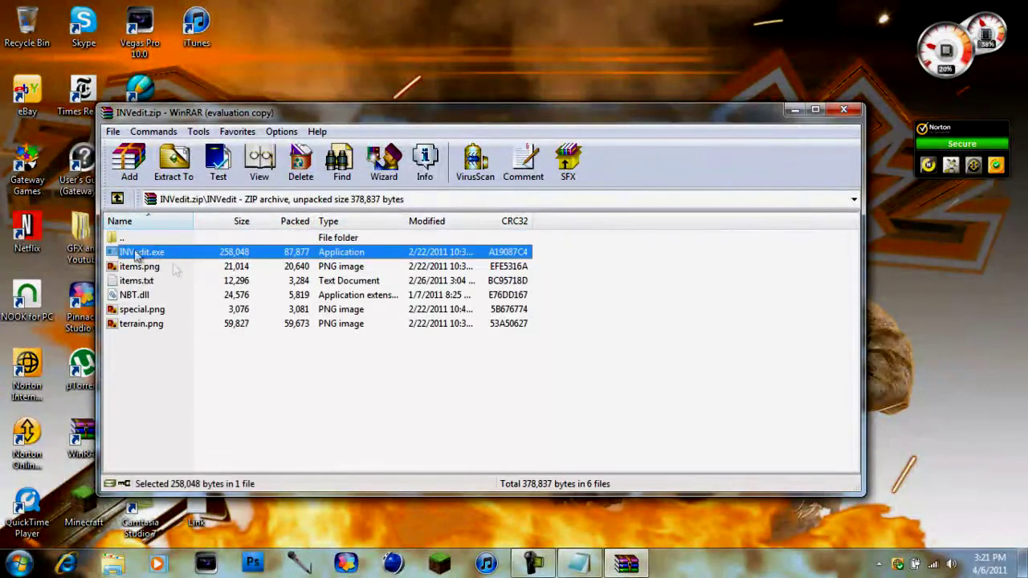
{"action": "left_click", "coordinate": [164, 329]}
{"action": "left_click", "coordinate": [170, 310]}
{"action": "left_click", "coordinate": [168, 323]}
{"action": "left_click", "coordinate": [146, 296]}
{"action": "left_click", "coordinate": [148, 266]}
{"action": "right_click", "coordinate": [156, 252]}
{"action": "left_click", "coordinate": [438, 374]}
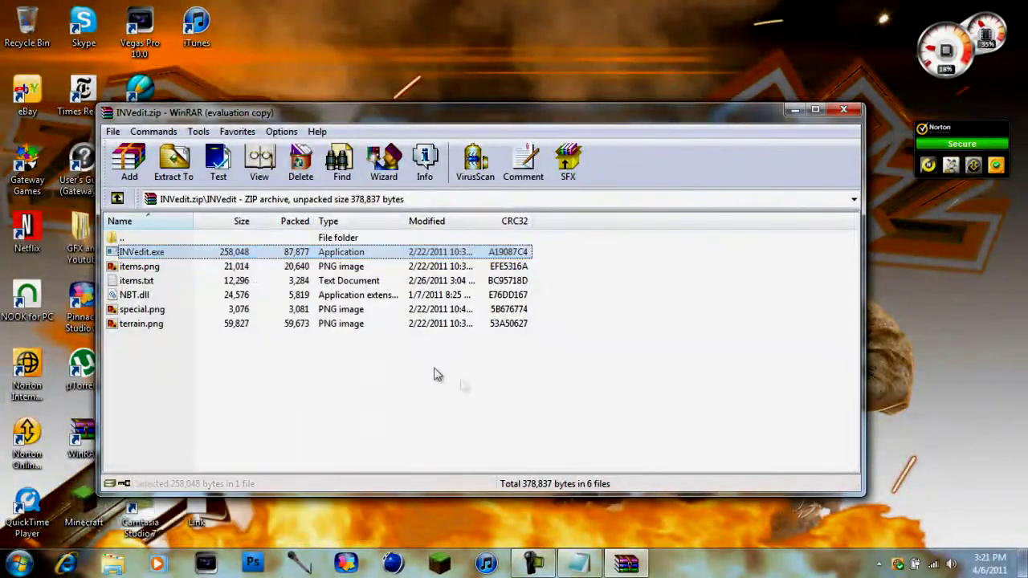
Launch INVedit and load the 'dont die' world's inventory
{"action": "left_click", "coordinate": [190, 254]}
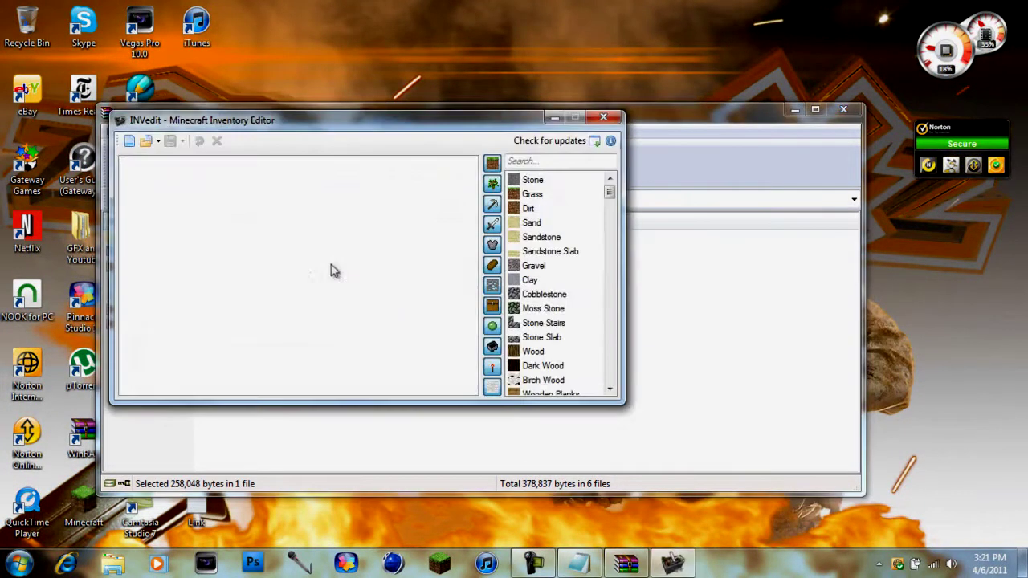
{"action": "left_click", "coordinate": [156, 141]}
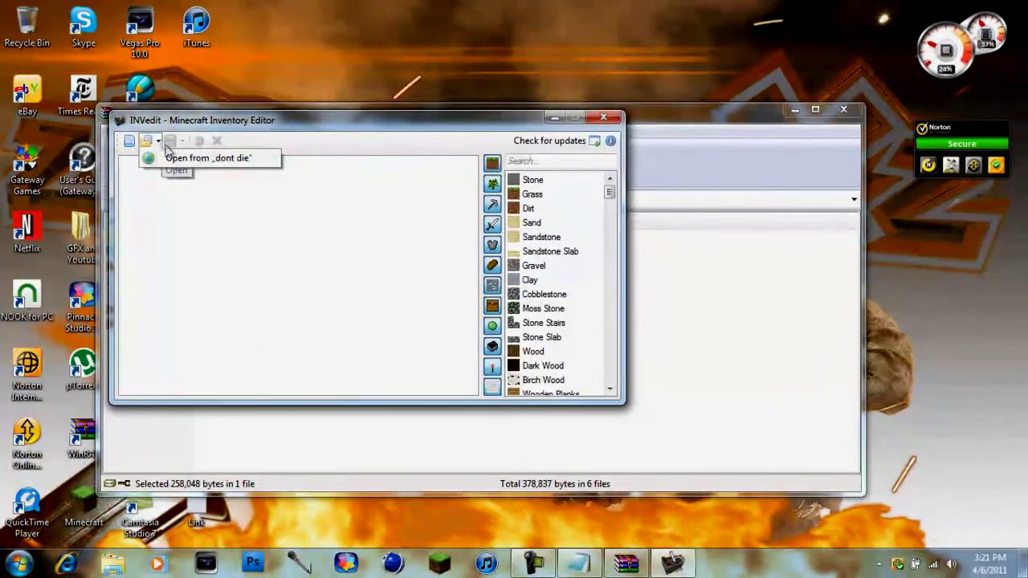
{"action": "left_click", "coordinate": [205, 159]}
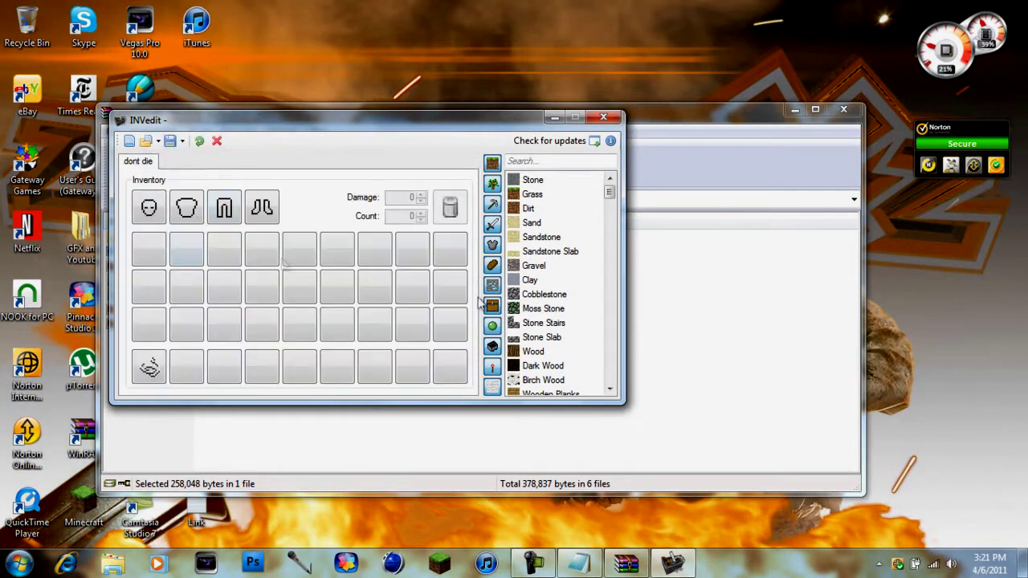
Place a Diamond Sword in hotbar slot 2 and save back to 'dont die'
{"action": "left_click_drag", "start_coordinate": [610, 191], "coordinate": [610, 202]}
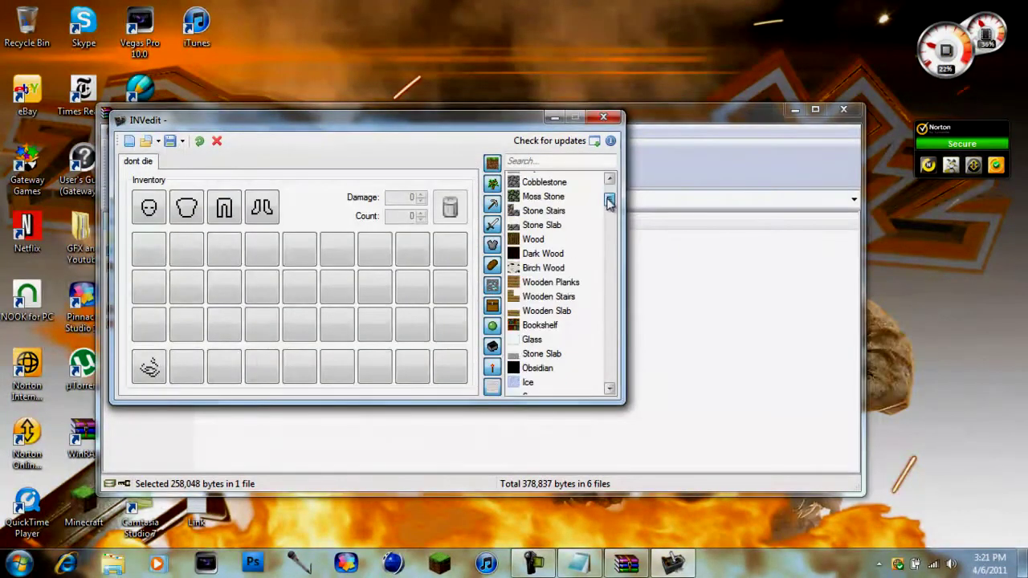
{"action": "left_click", "coordinate": [157, 370]}
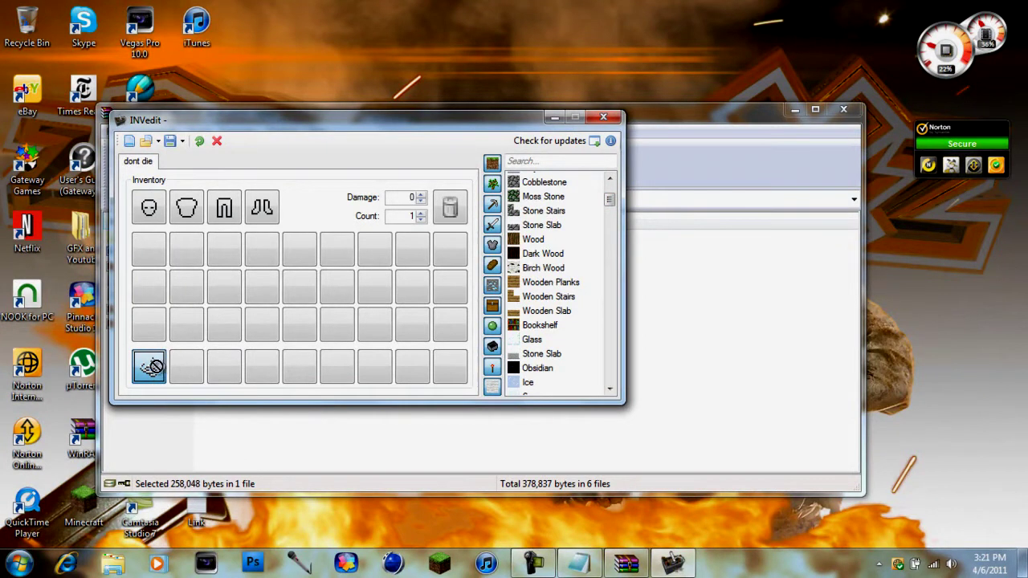
{"action": "left_click_drag", "start_coordinate": [152, 367], "coordinate": [144, 367]}
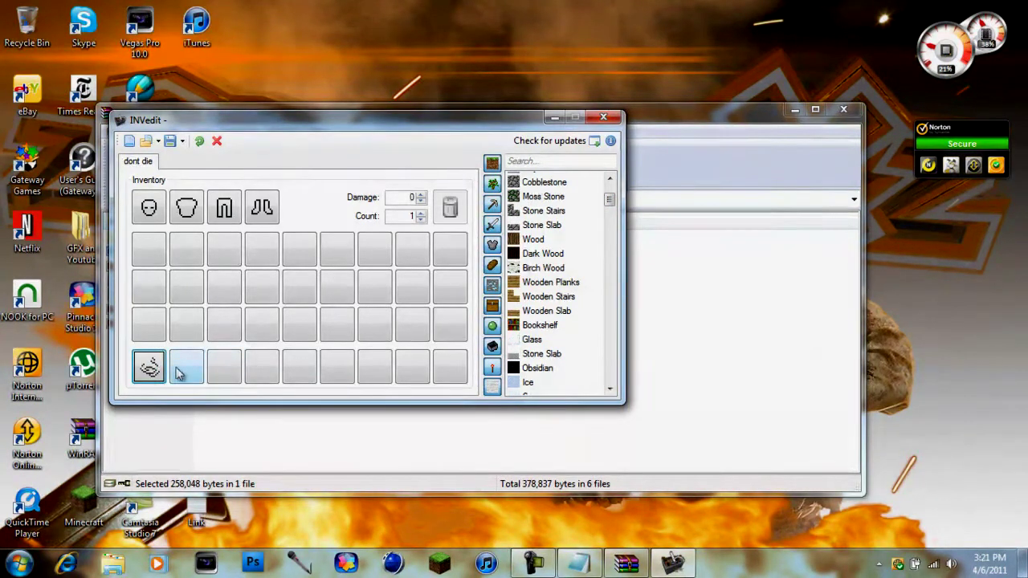
{"action": "left_click", "coordinate": [179, 371]}
{"action": "left_click_drag", "start_coordinate": [609, 201], "coordinate": [626, 249]}
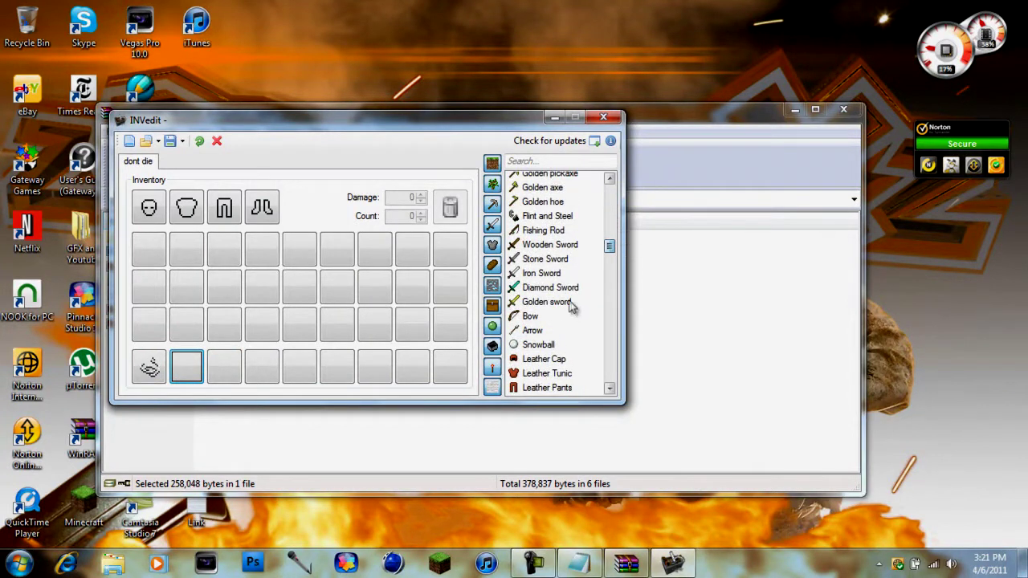
{"action": "left_click_drag", "start_coordinate": [562, 288], "coordinate": [187, 367]}
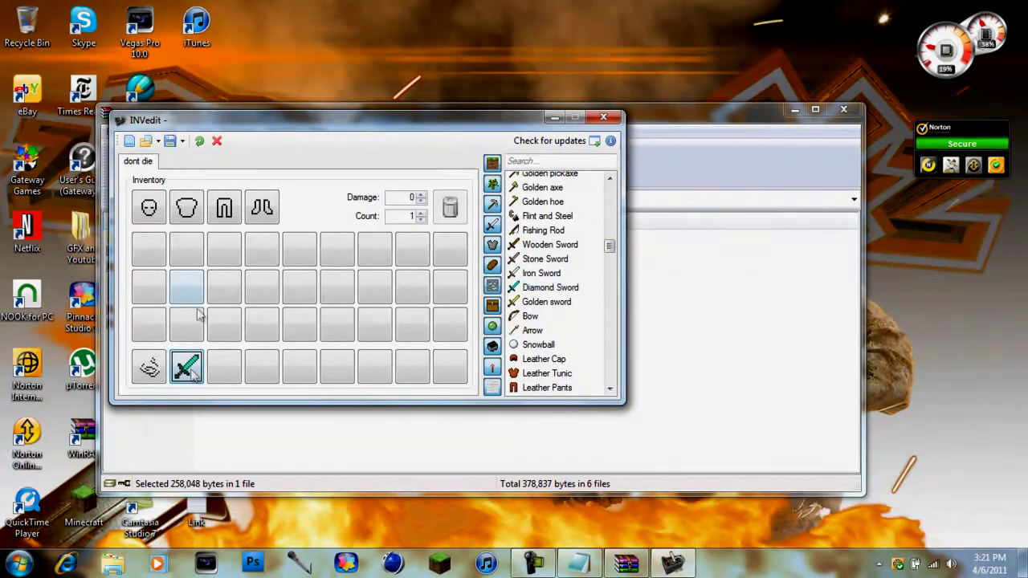
{"action": "left_click", "coordinate": [182, 141]}
{"action": "left_click", "coordinate": [210, 159]}
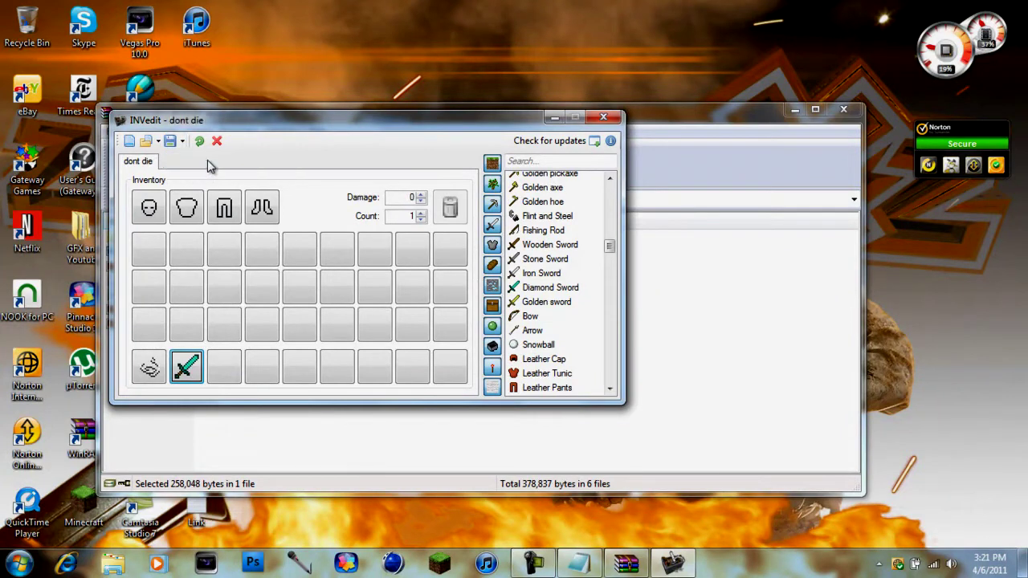
Close INVedit and WinRAR, start Minecraft, log in, and reach the Singleplayer world list
{"action": "left_click", "coordinate": [607, 120]}
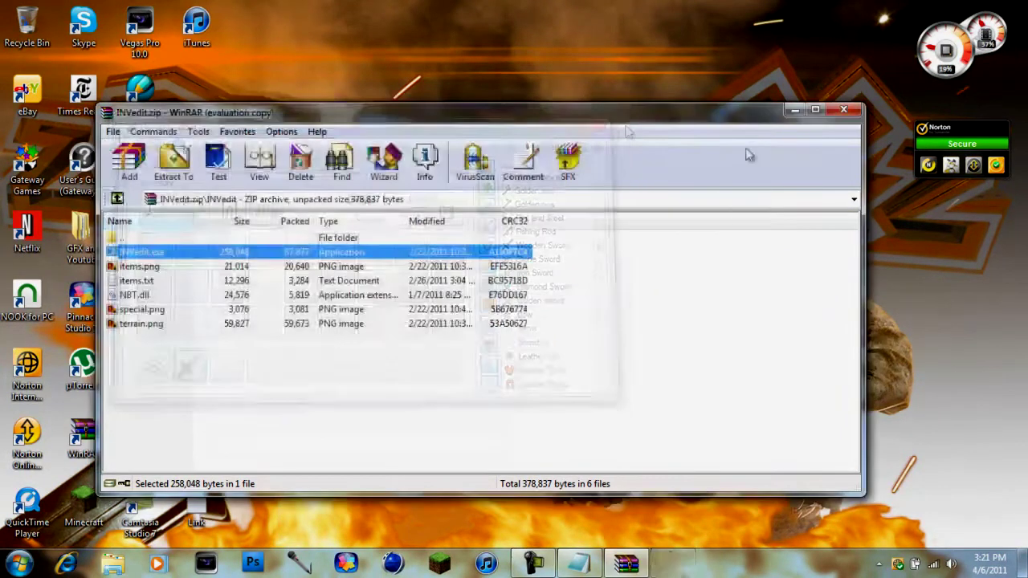
{"action": "left_click", "coordinate": [844, 110]}
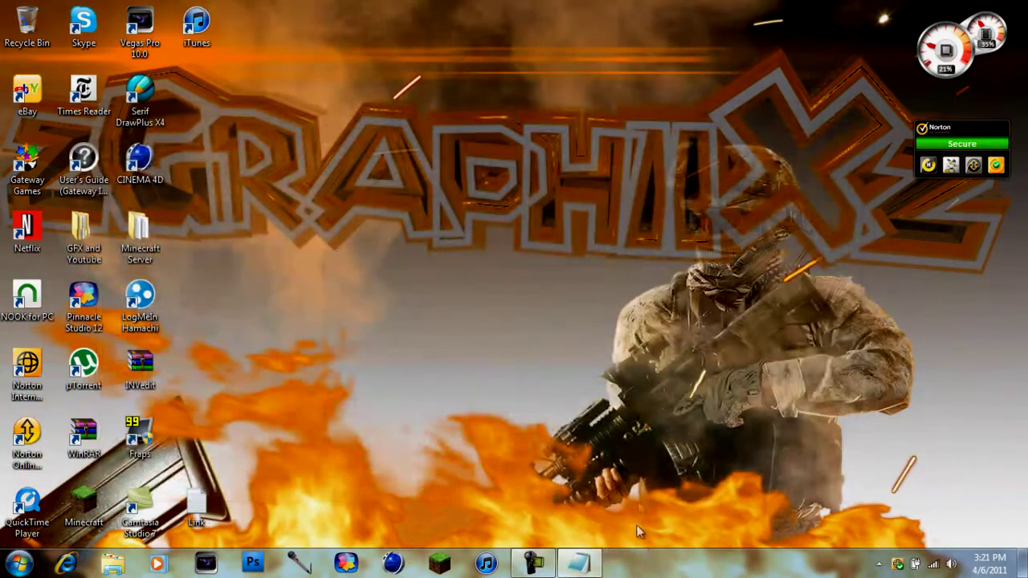
{"action": "left_click", "coordinate": [438, 565]}
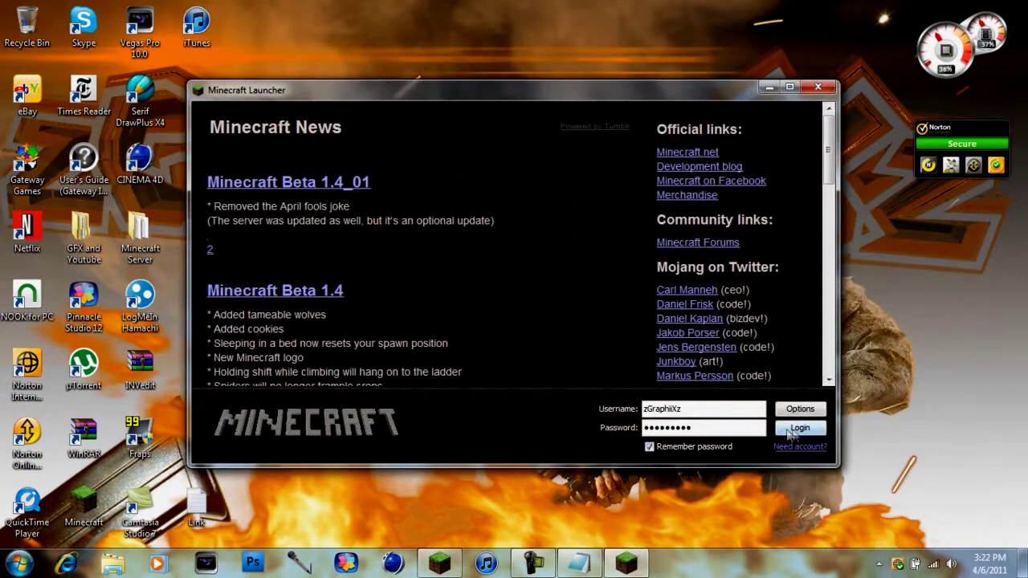
{"action": "left_click", "coordinate": [795, 429]}
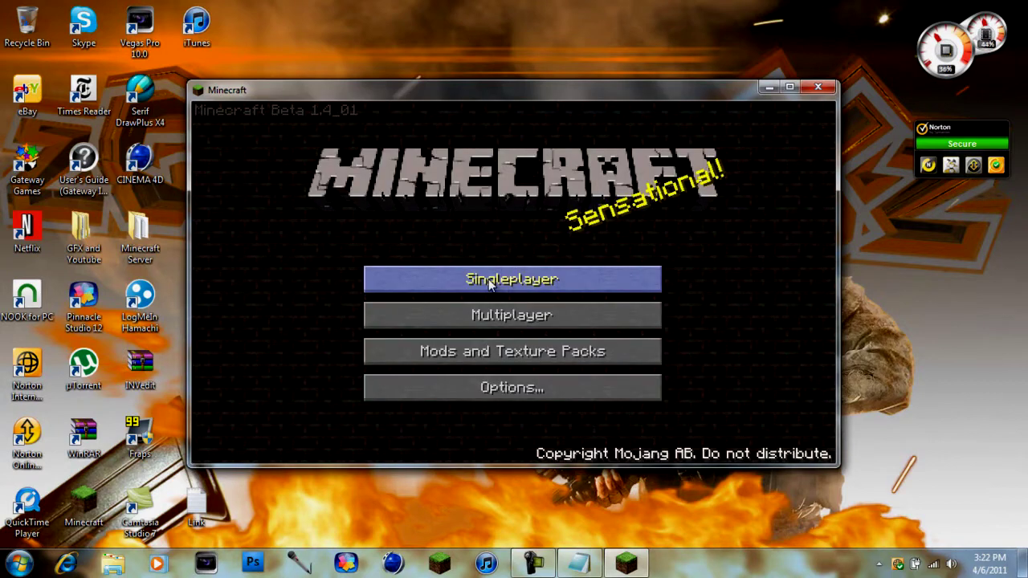
{"action": "left_click", "coordinate": [489, 279]}
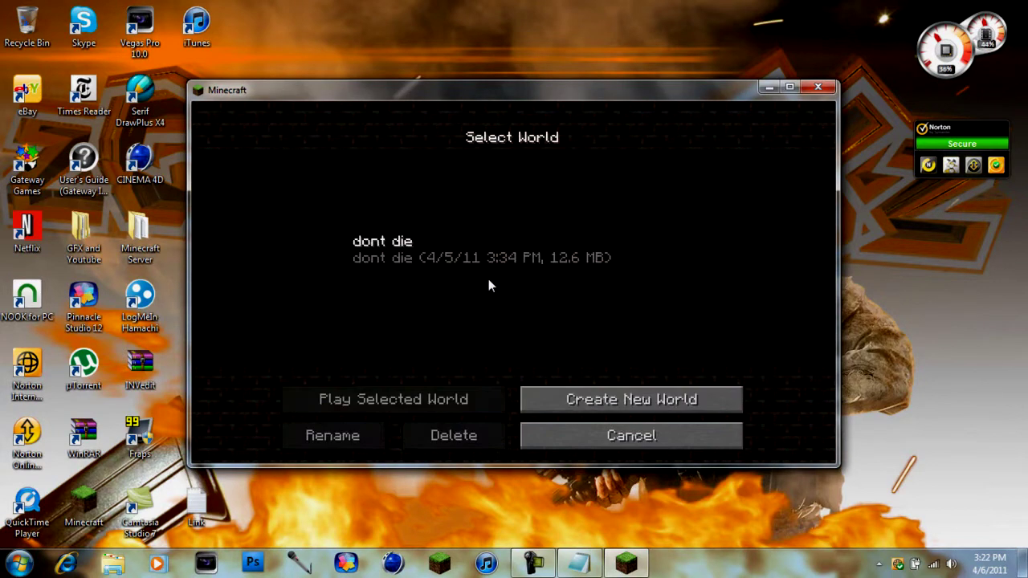
Load 'dont die', hold the slot-2 diamond sword, check the inventory, then pause the game
{"action": "double_click", "coordinate": [438, 245]}
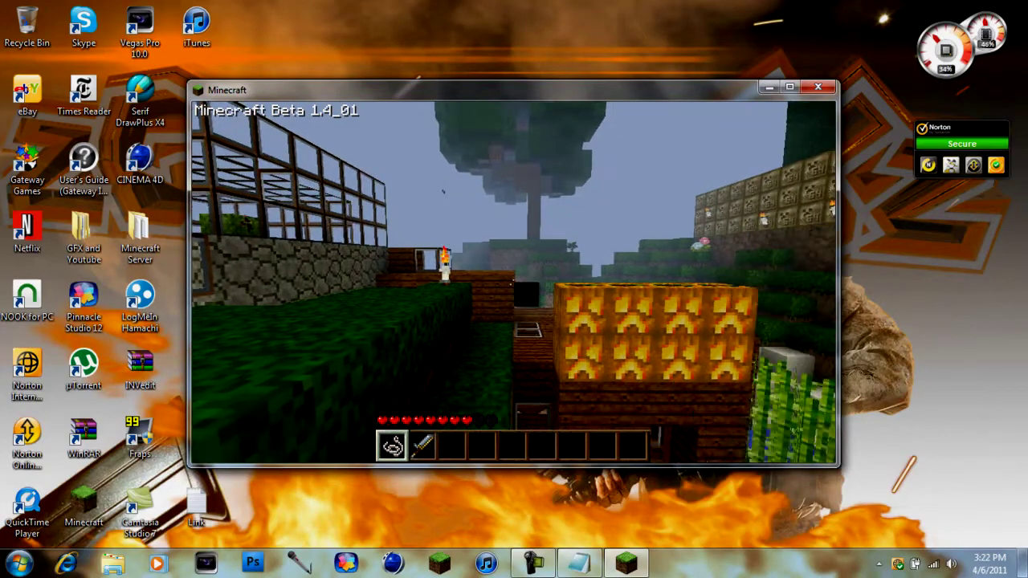
{"action": "key", "text": "2"}
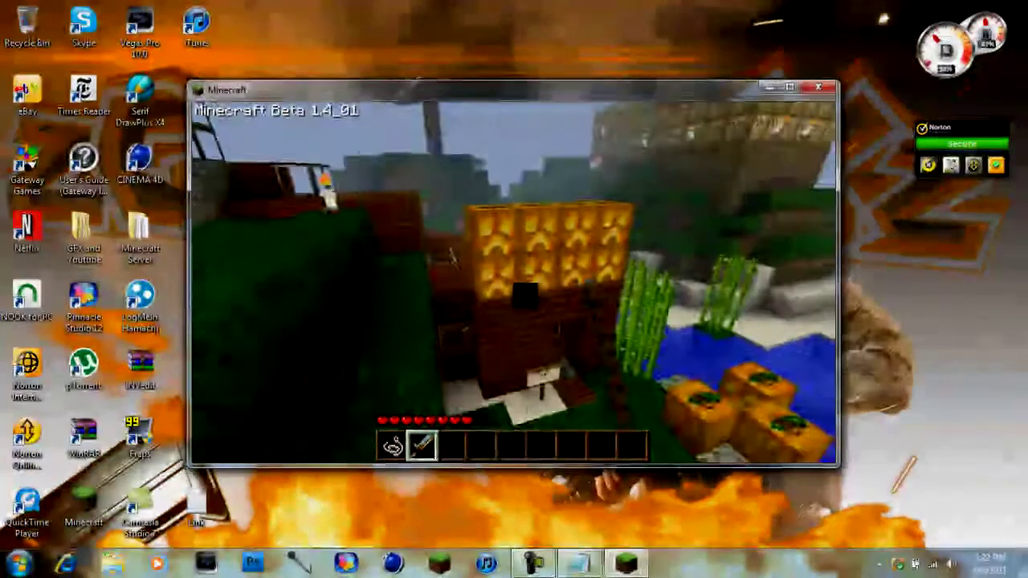
{"action": "key", "text": "F5"}
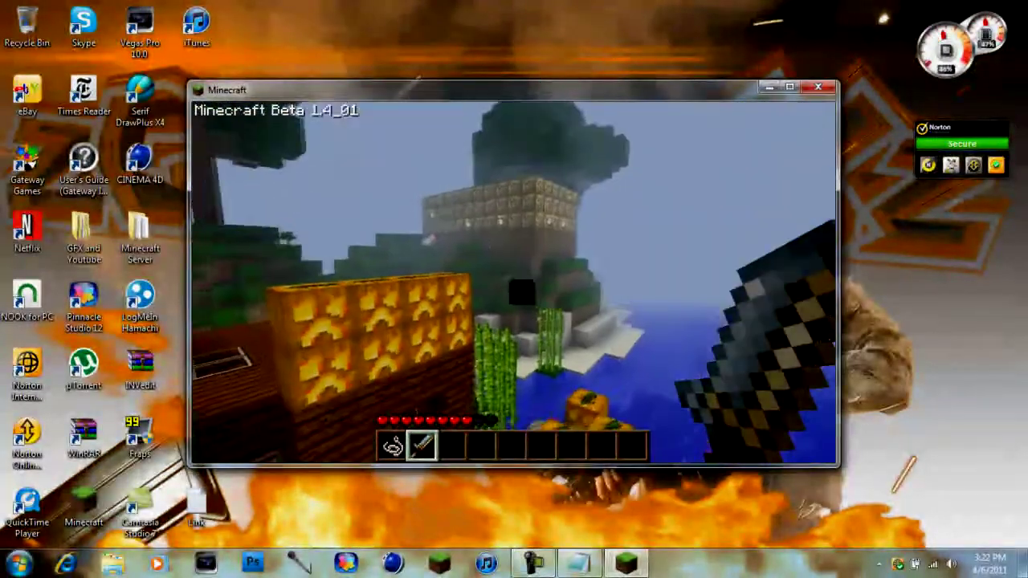
{"action": "key", "text": "e"}
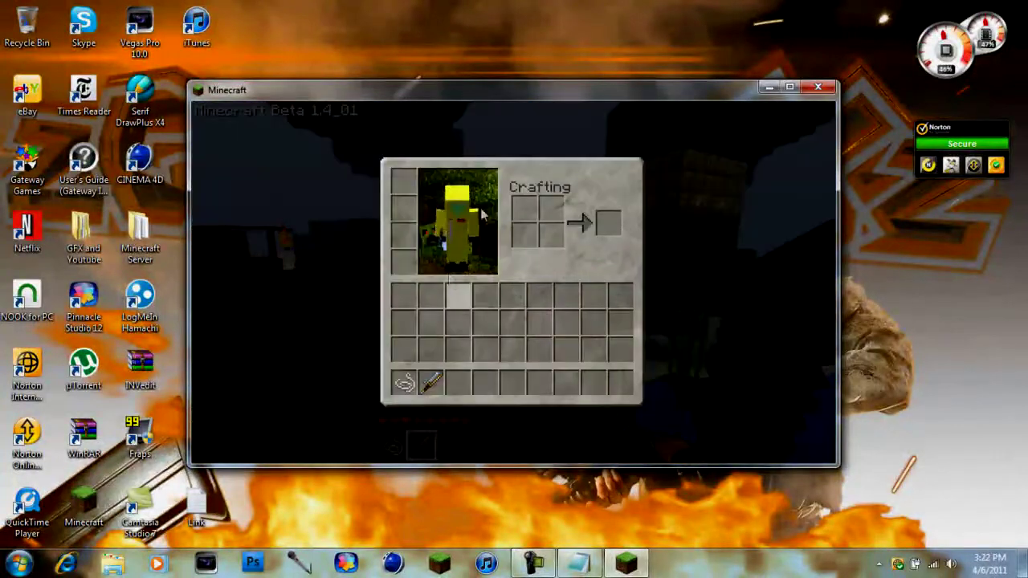
{"action": "key", "text": "e"}
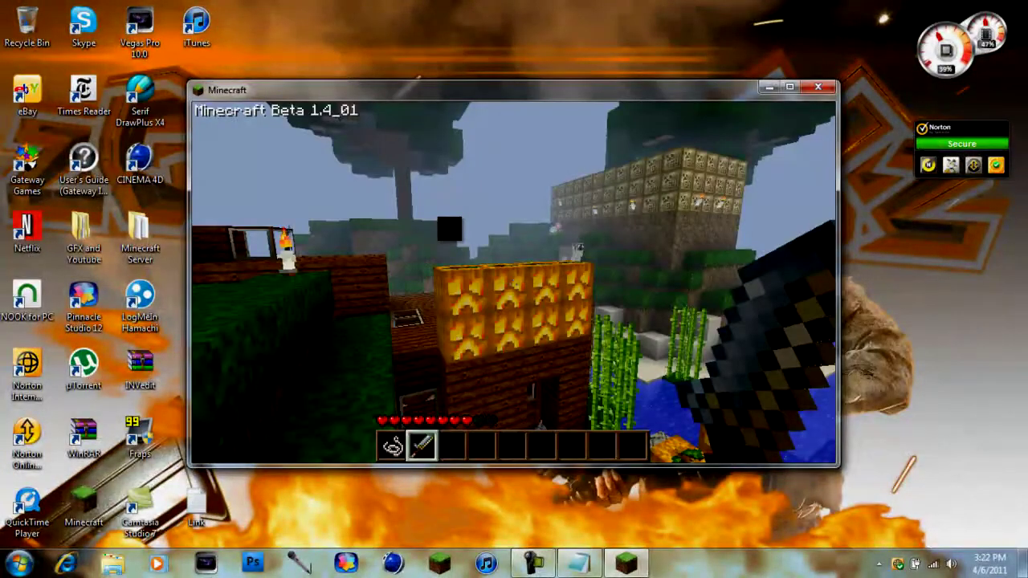
{"action": "key", "text": "Escape"}
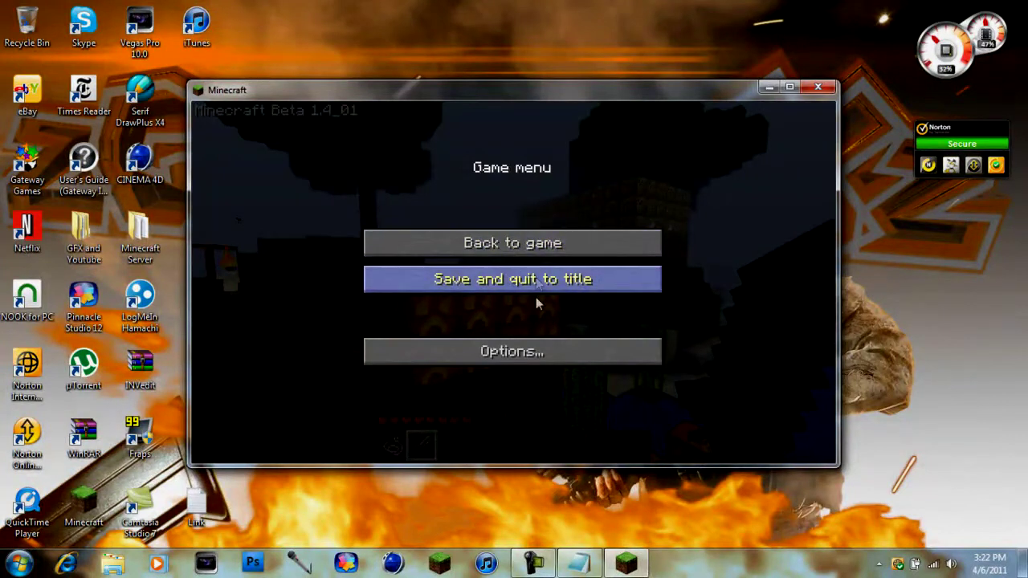